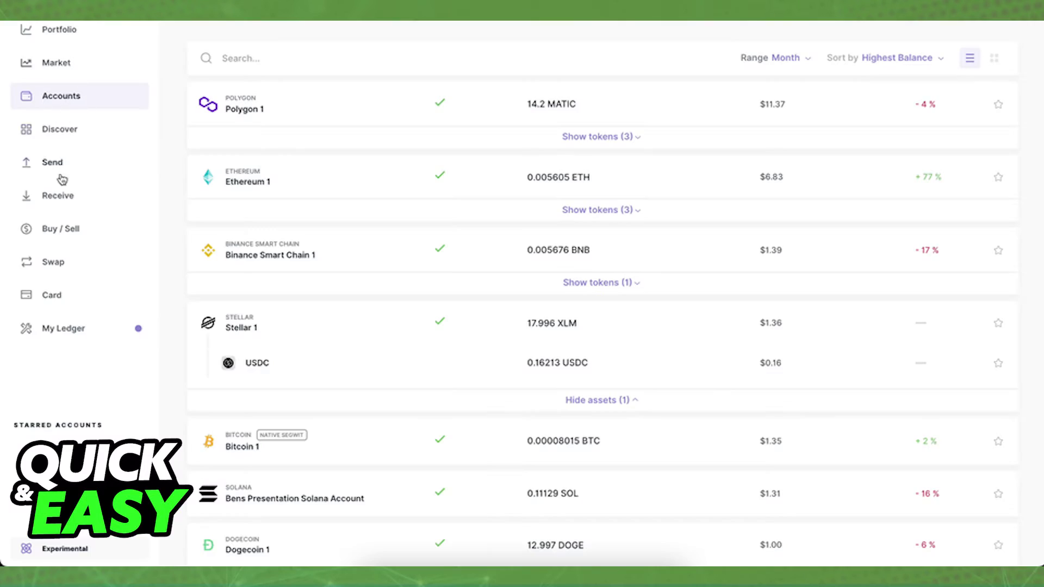
Copy the Ethereum 1 receive address from Ledger Live's Receive flow.
left_click(59, 195)
left_click(515, 259)
scroll(523, 327, "down", 3)
left_click(534, 326)
left_click(647, 391)
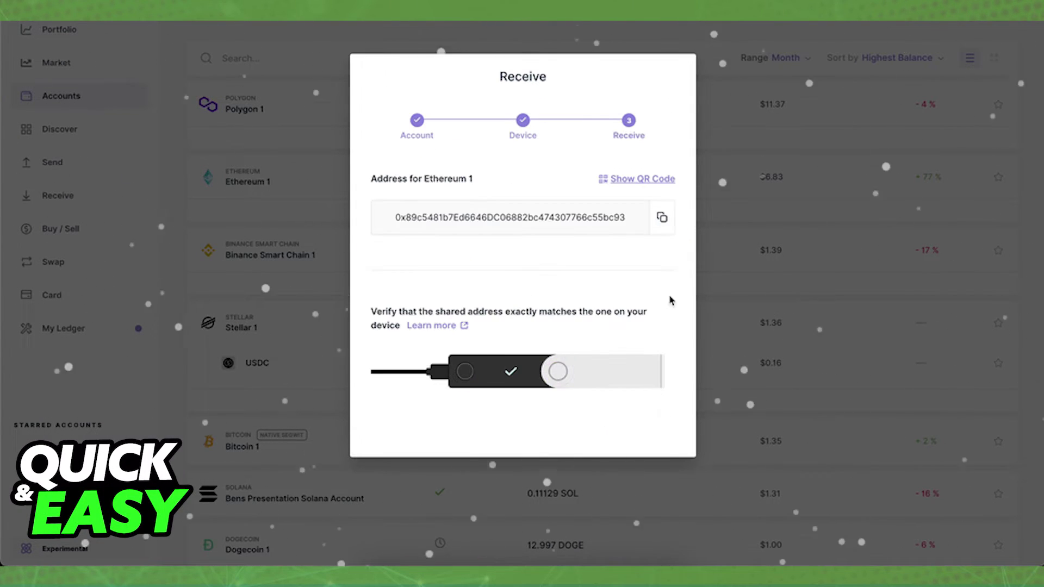
left_click(662, 217)
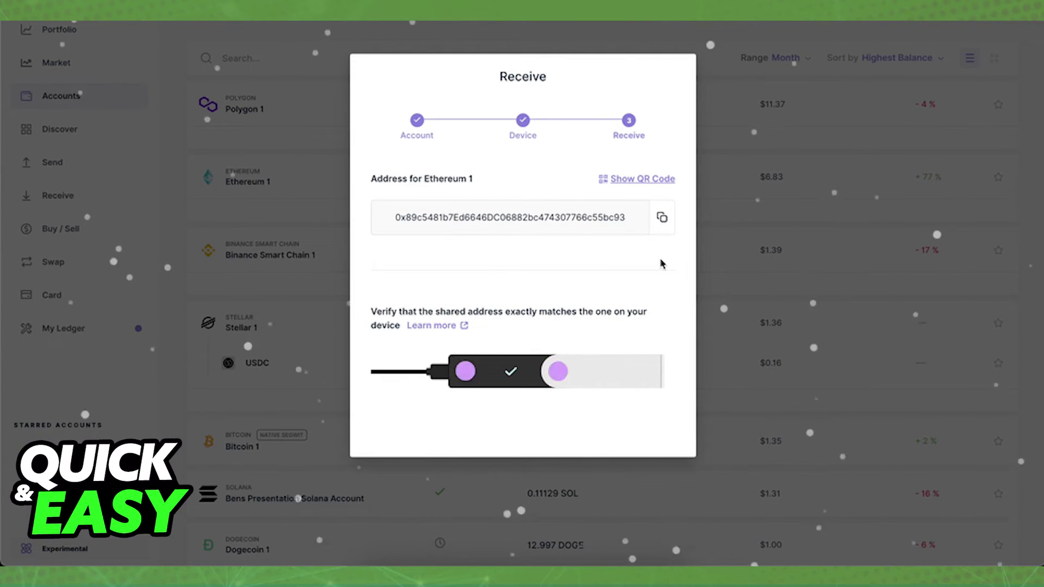
left_click(572, 348)
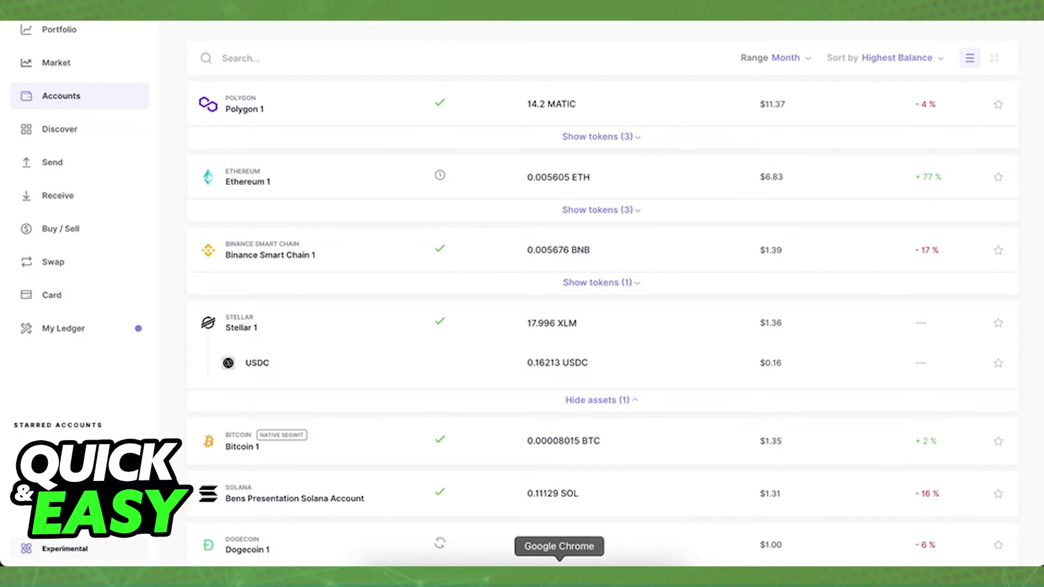
In Coinbase, set up a $3 ETH send to the pasted Ledger address.
left_click(558, 571)
left_click(739, 47)
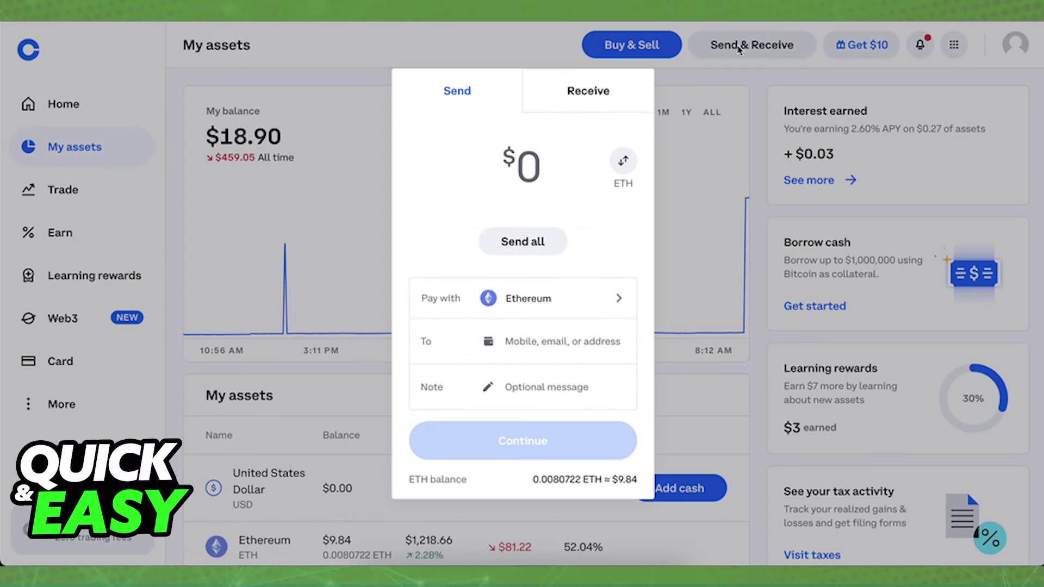
type("3")
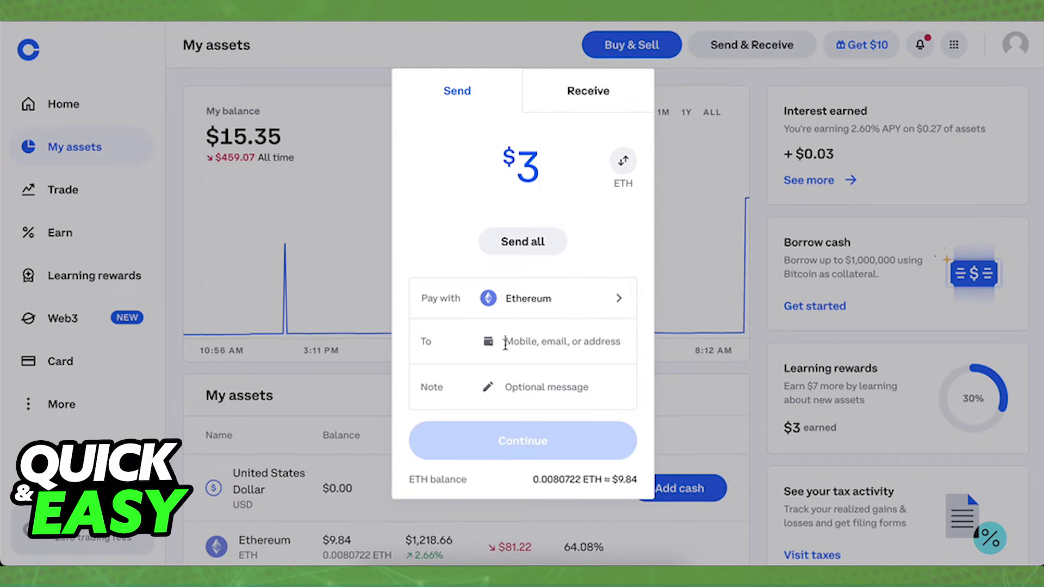
left_click(505, 344)
key("ctrl+v")
left_click(544, 470)
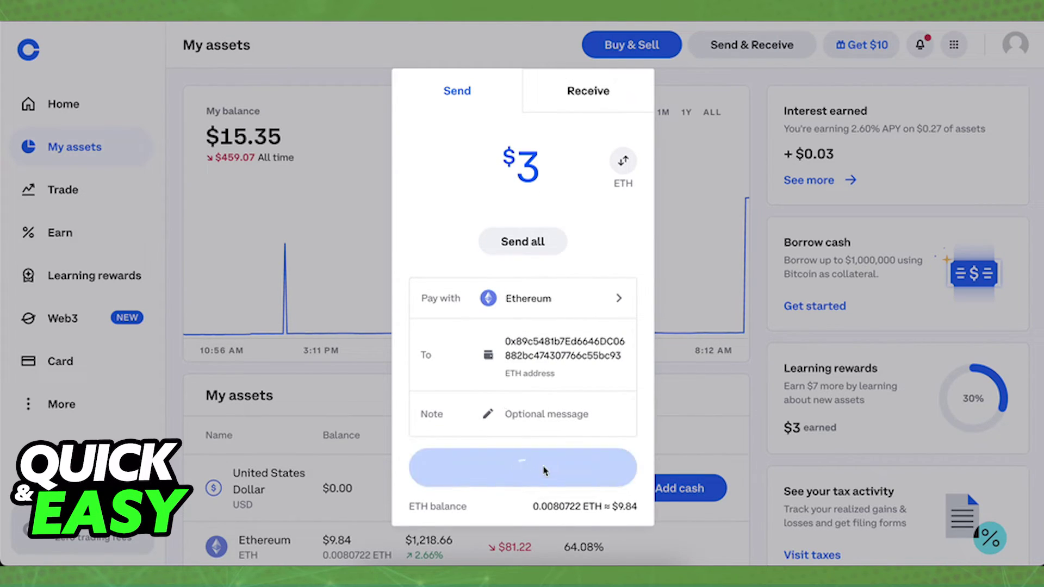
Confirm the $3 ETH send to the Ledger address in Coinbase.
left_click(543, 447)
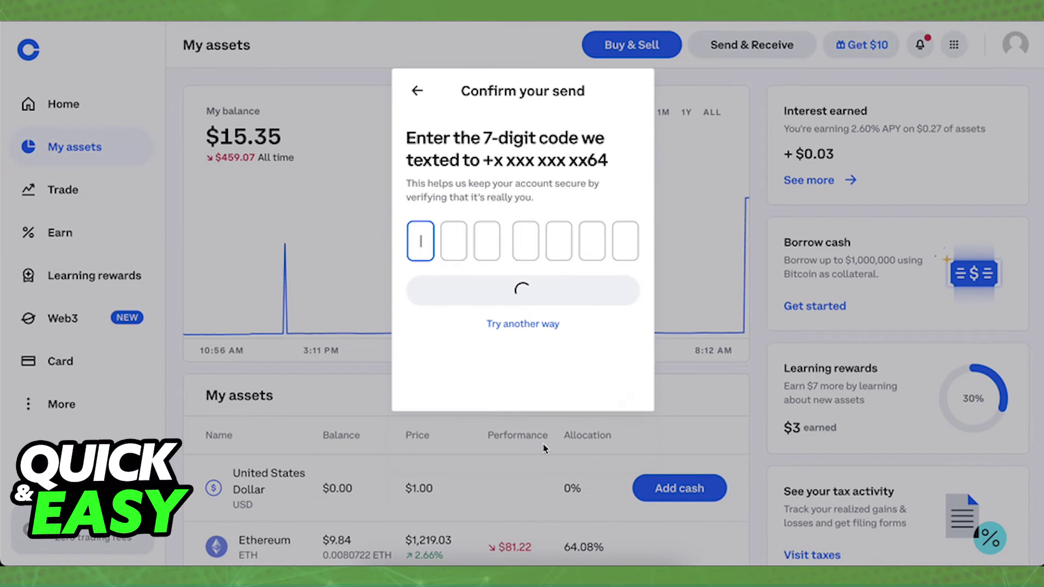
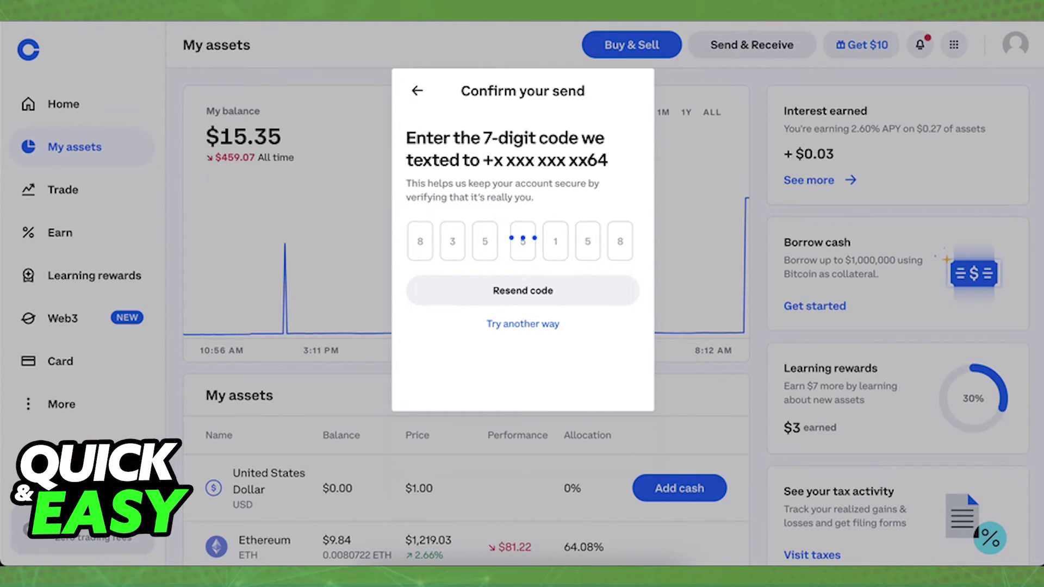